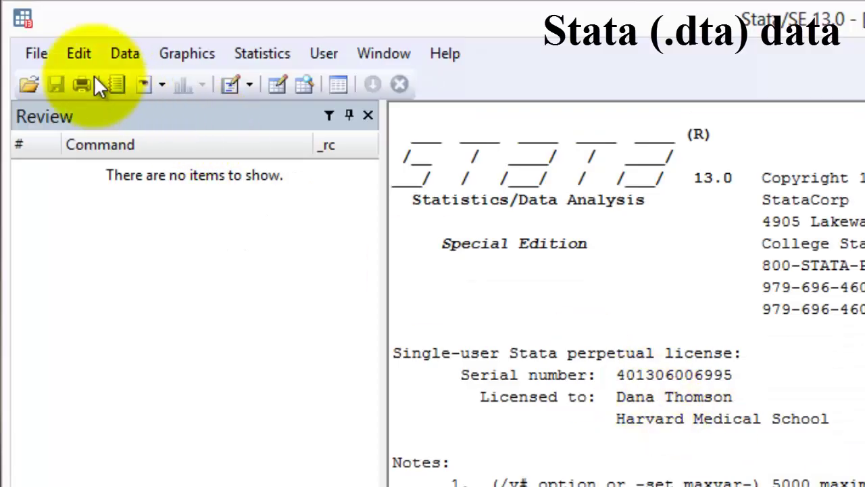
Open the rwkr61fl.dta dataset from the File menu
click(16, 27)
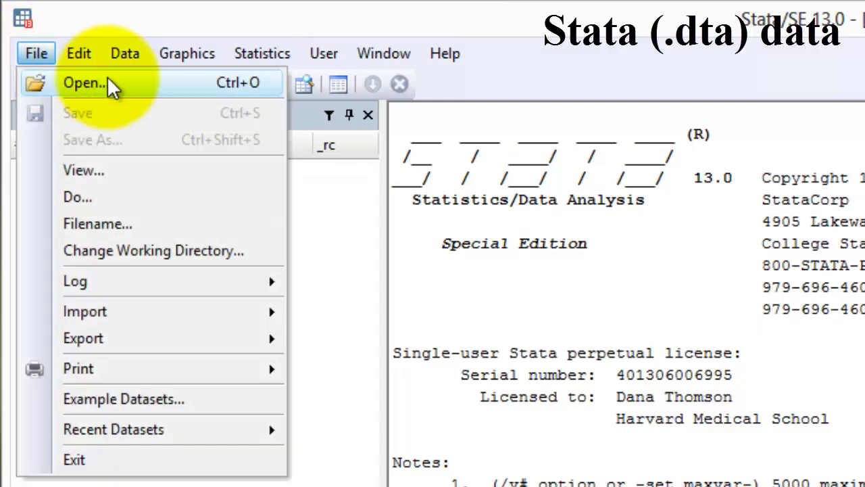
click(101, 82)
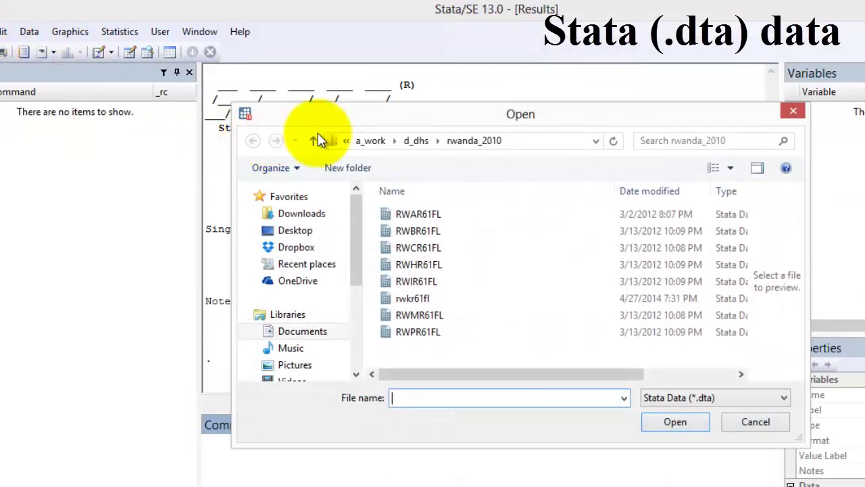
click(427, 298)
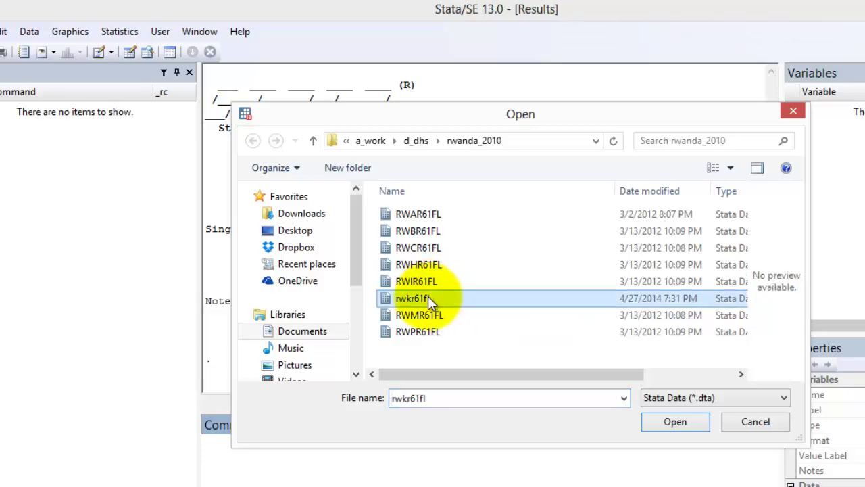
click(675, 422)
In a new do-file, write use with the copied data-folder path to bmi.dta, clear
click(98, 52)
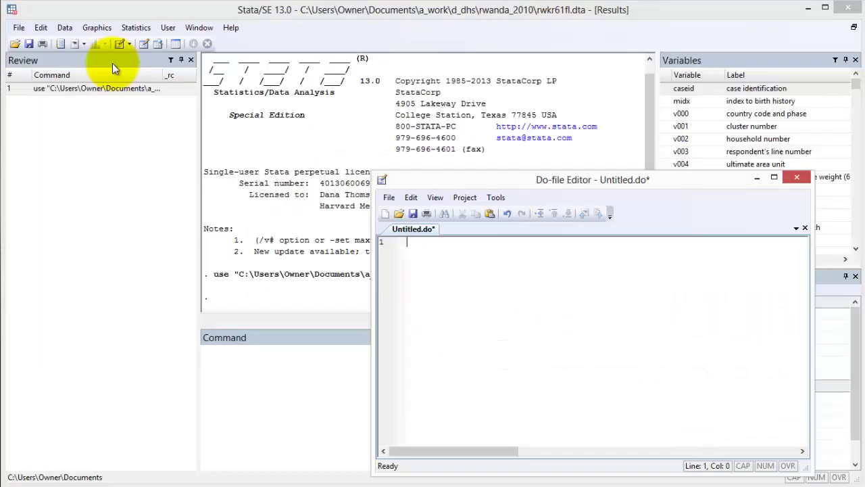
text(use )
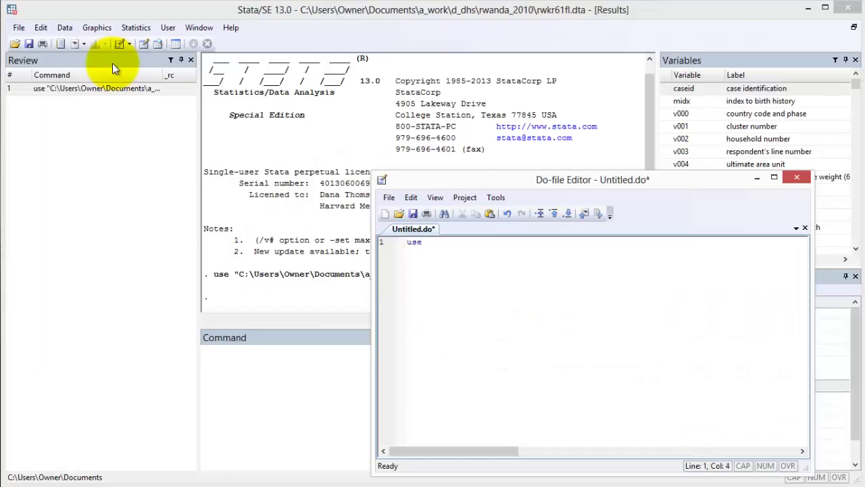
text(")
key(alt+Tab)
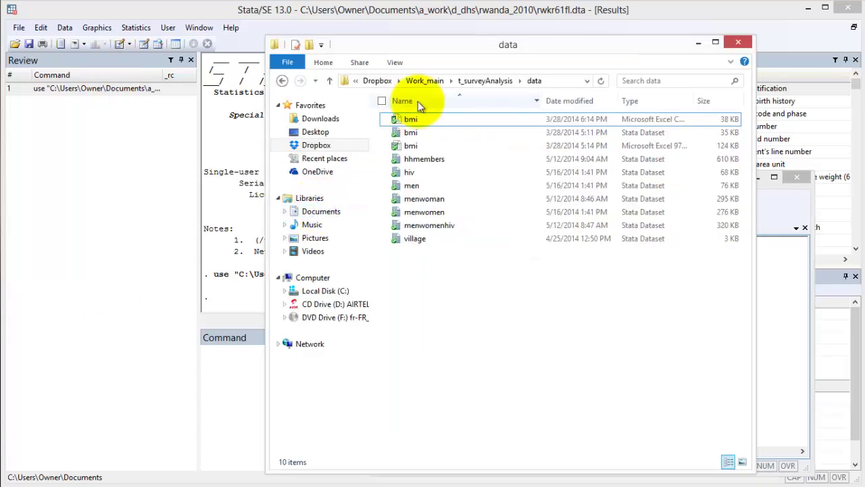
right_click(446, 82)
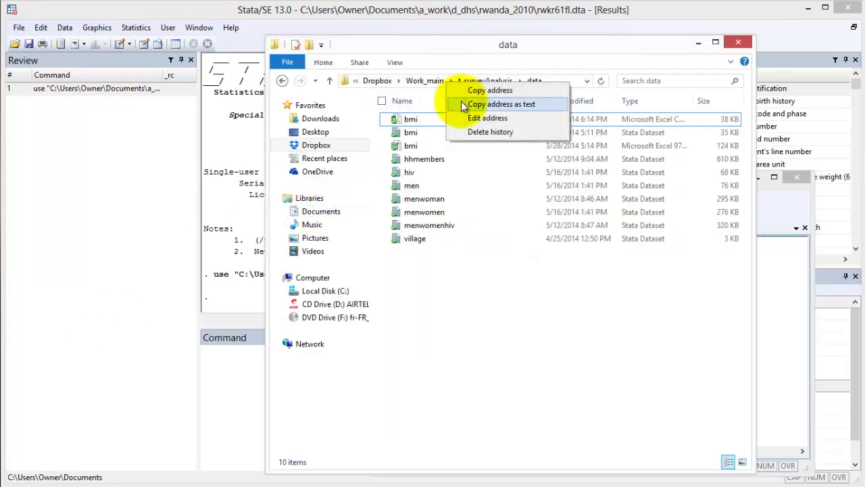
click(462, 104)
click(696, 43)
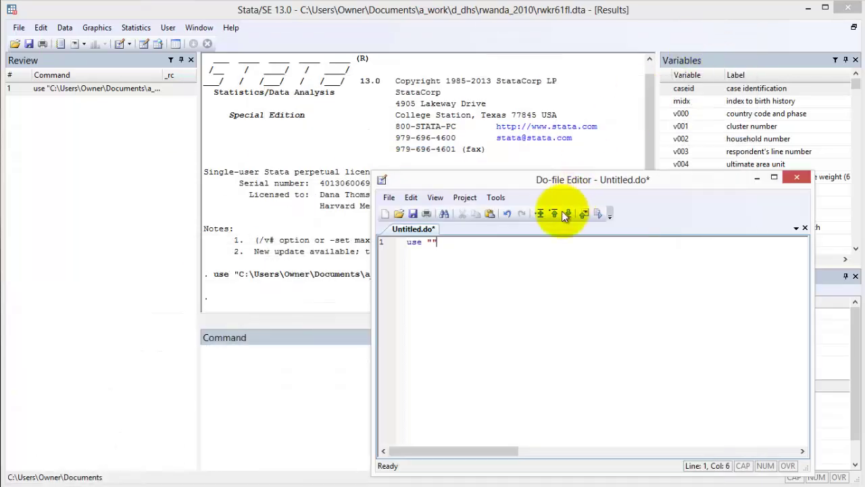
key(ctrl+v)
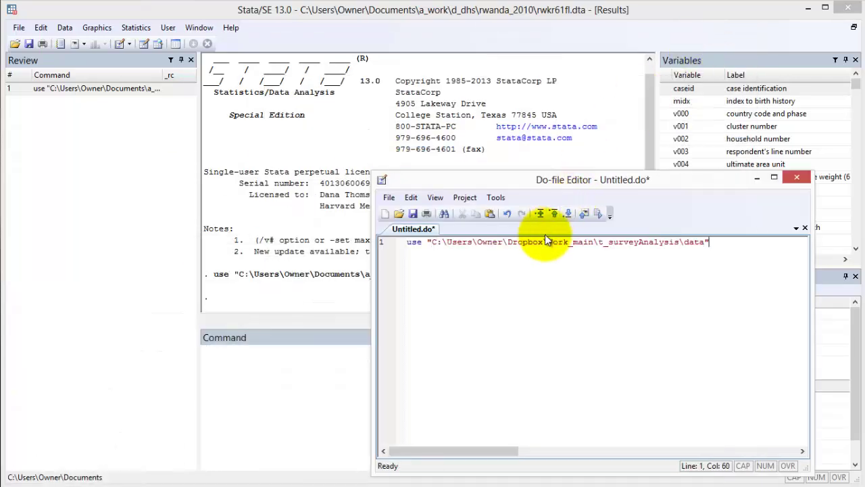
key(Left)
text(\bmi.dta", clear)
key(Return)
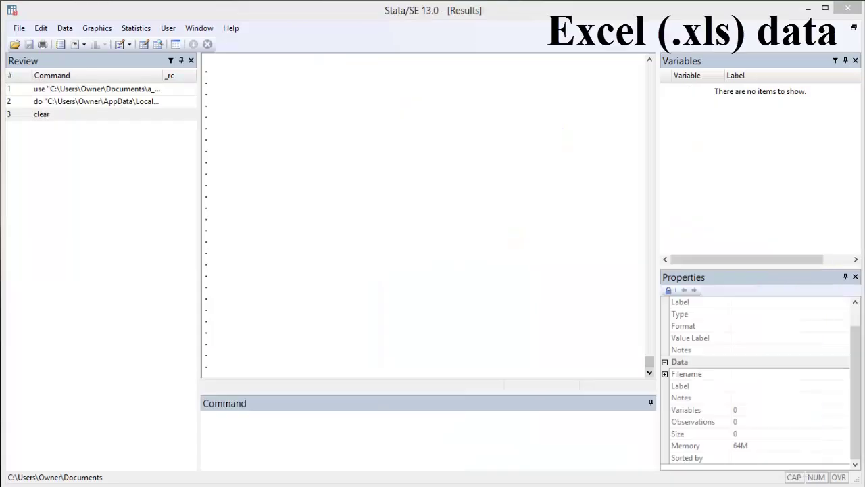
Import bmi.xls via the Excel import dialog, Sheet1, using first row as variable names
click(19, 27)
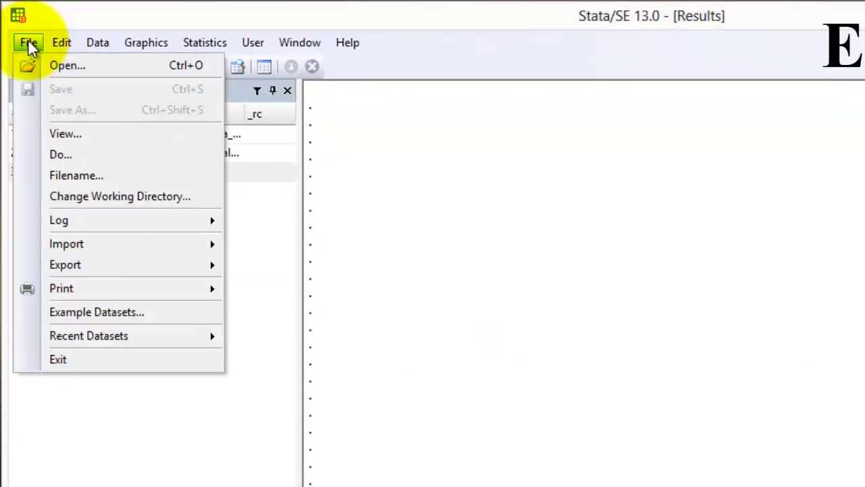
mouse_move(115, 244)
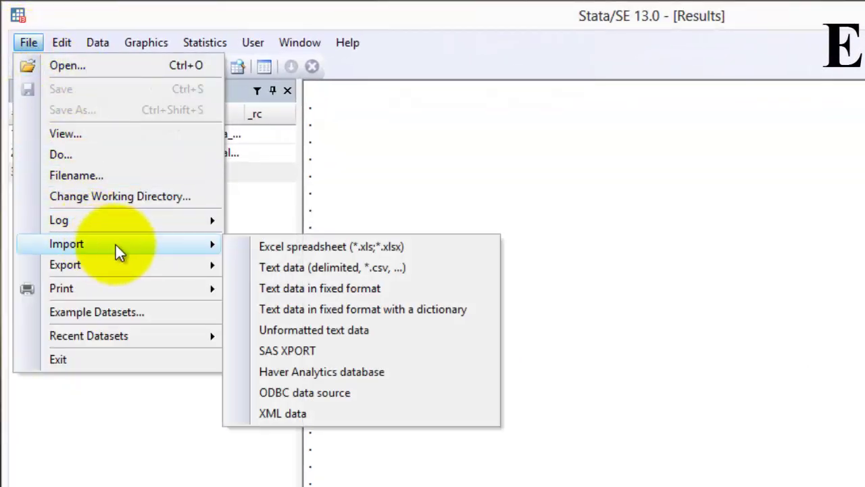
click(260, 206)
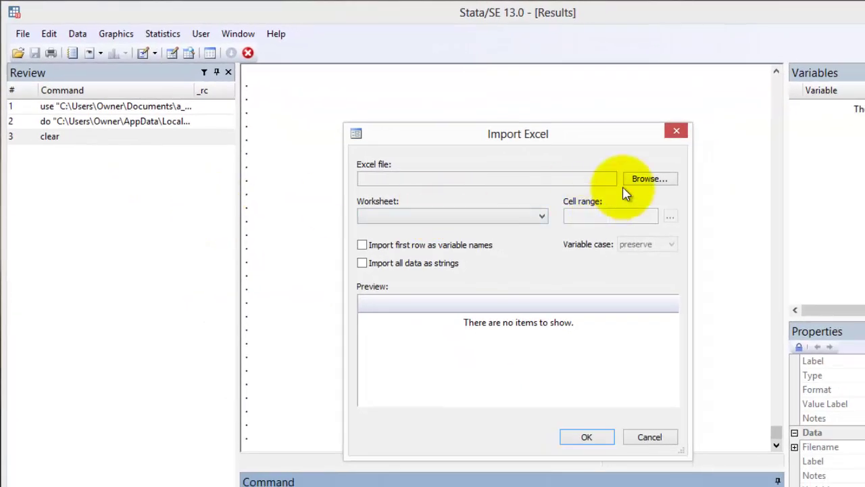
click(629, 181)
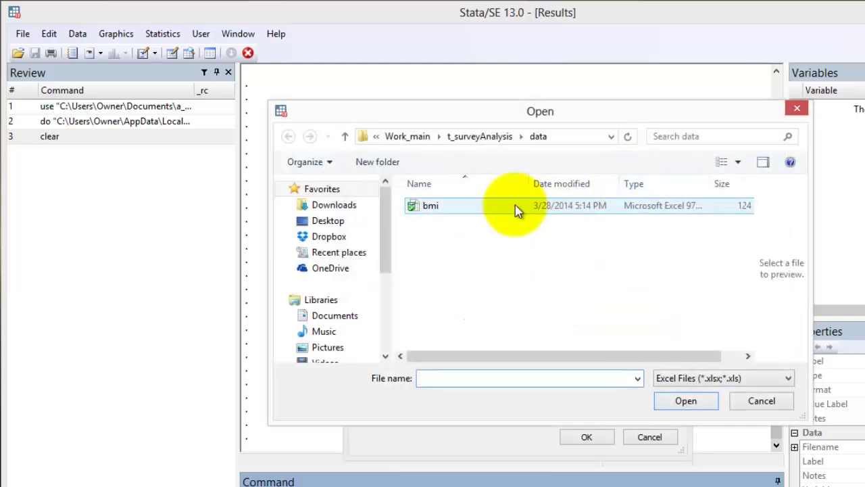
click(455, 207)
click(687, 401)
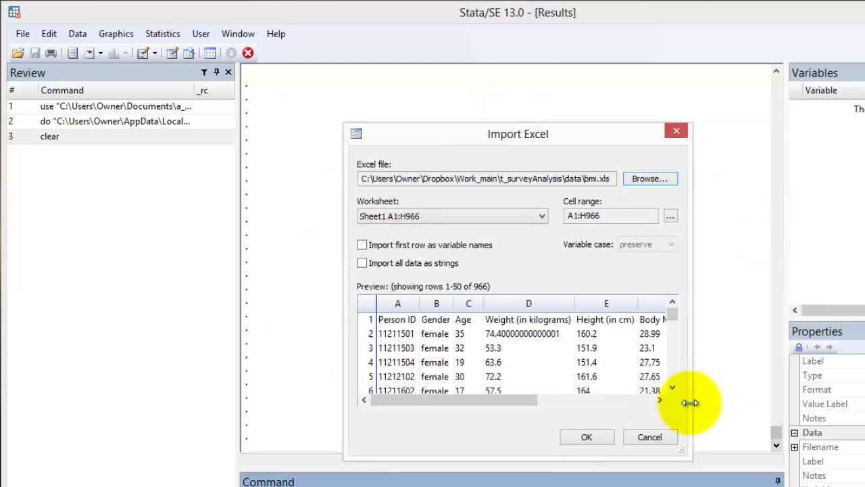
click(386, 218)
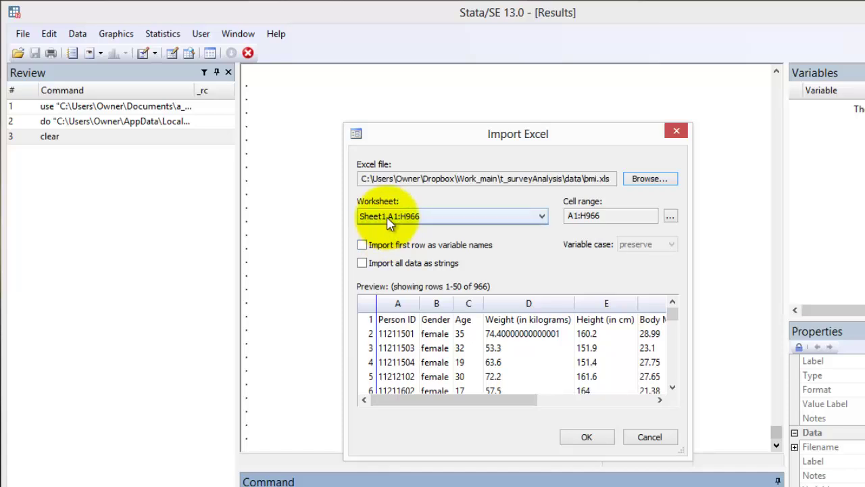
click(340, 232)
click(362, 246)
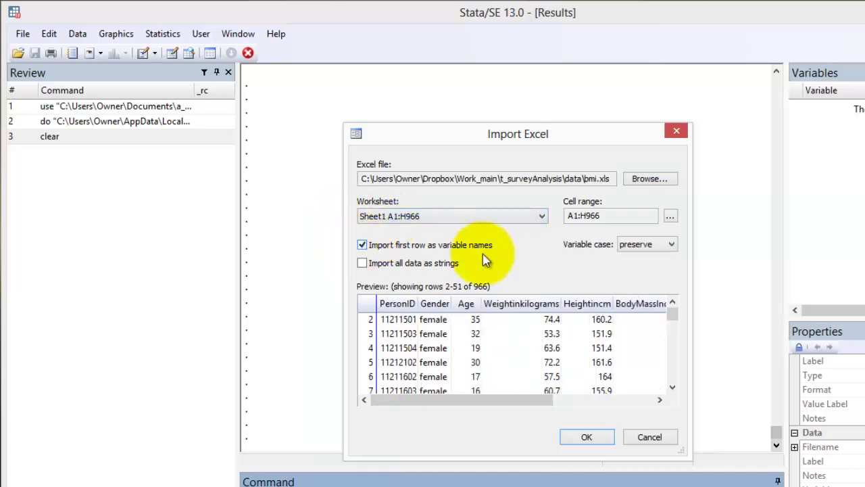
click(580, 438)
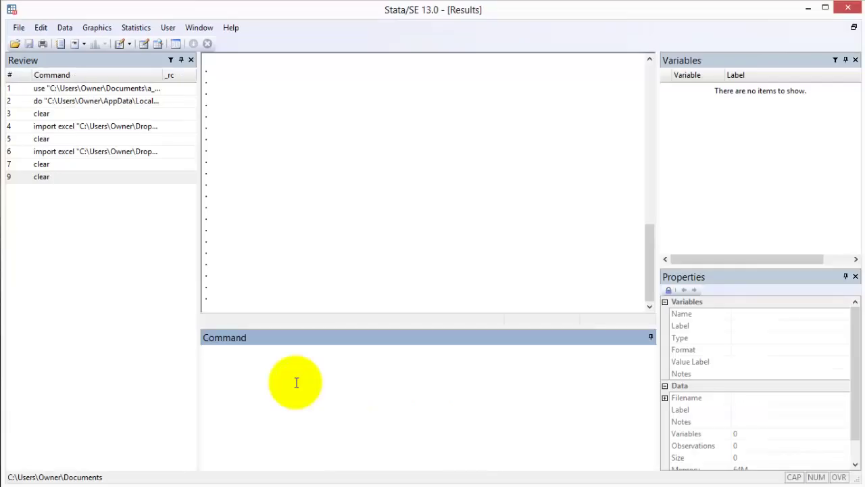
Run import excel on the data-folder path to bmi.xls with the firstrow option
text(import excel using ")
key(ctrl+v)
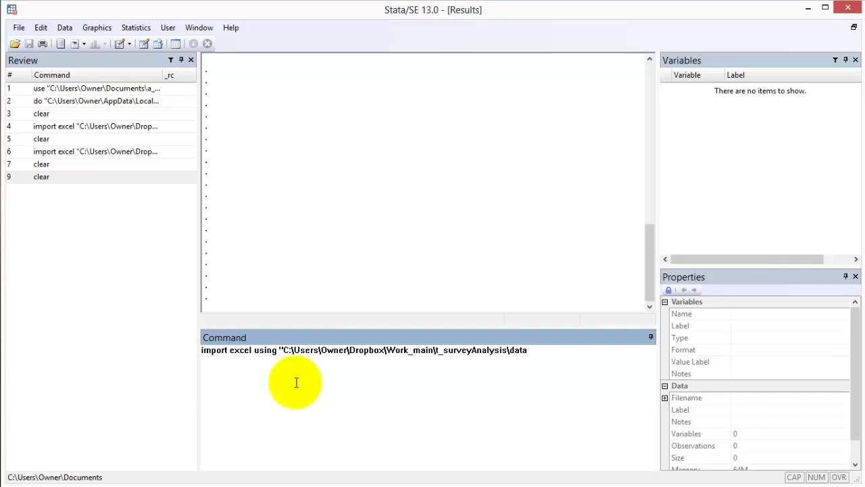
text(\bmi.s)
key(BackSpace)
text(xls", cirstrow)
key(Return)
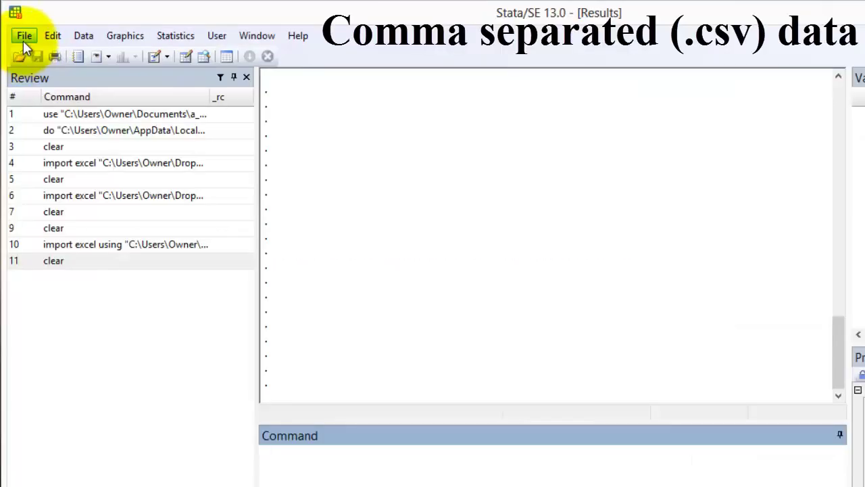
Run import delimited on the data-folder path to bmi.csv with varnames(1)
click(19, 28)
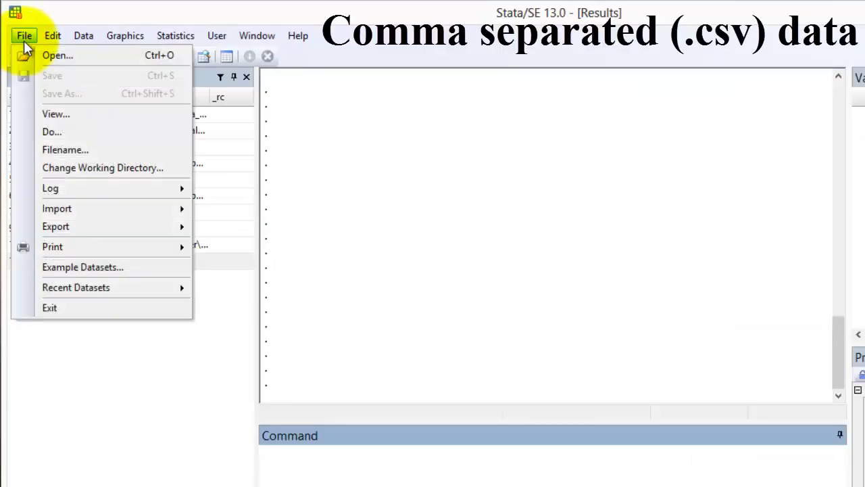
mouse_move(107, 208)
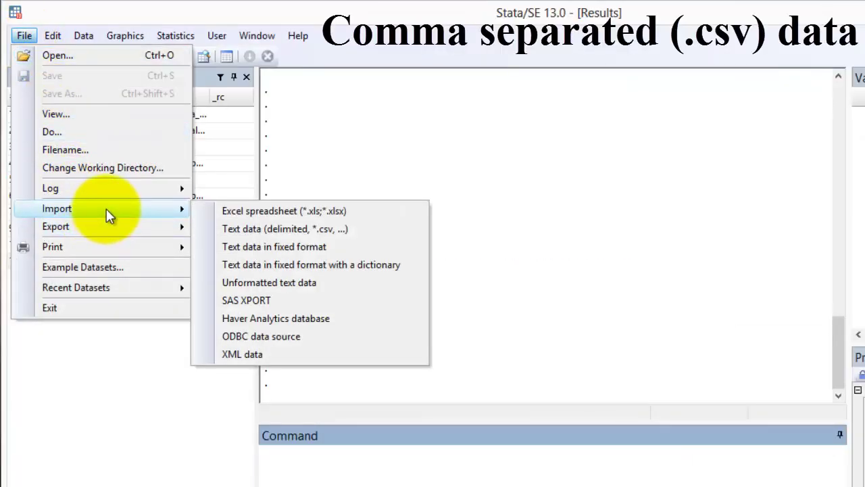
click(215, 228)
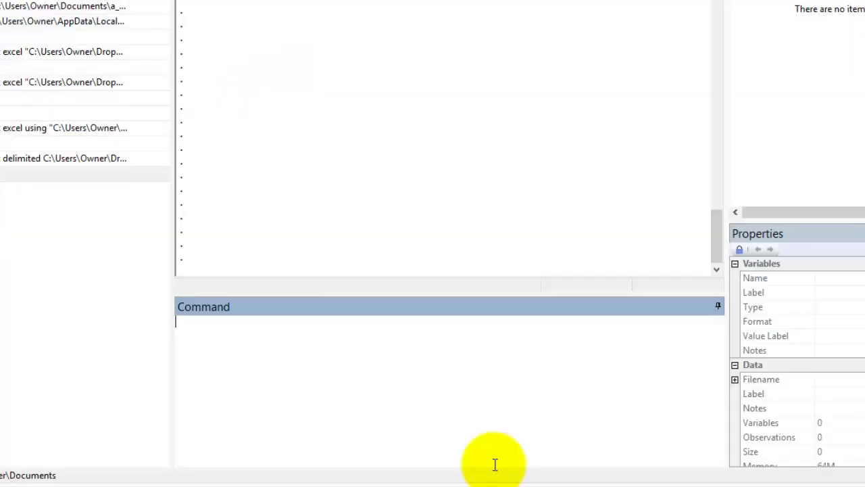
text(import delimited using ")
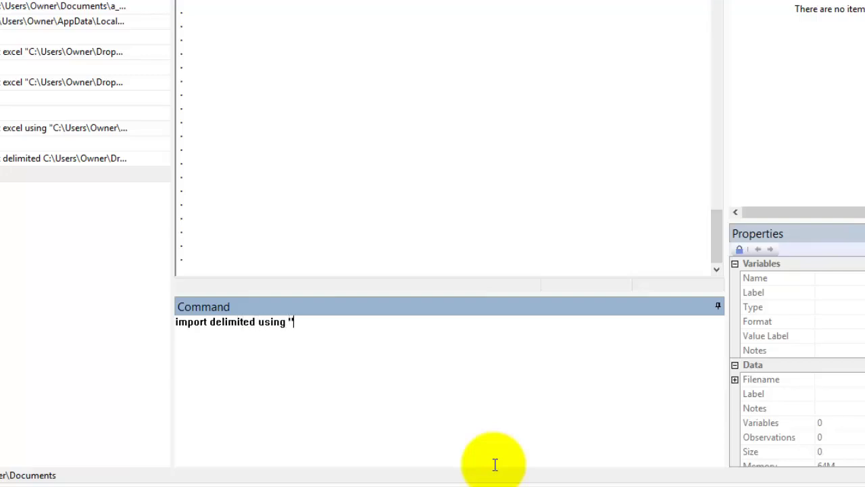
key(ctrl+v)
text(\b)
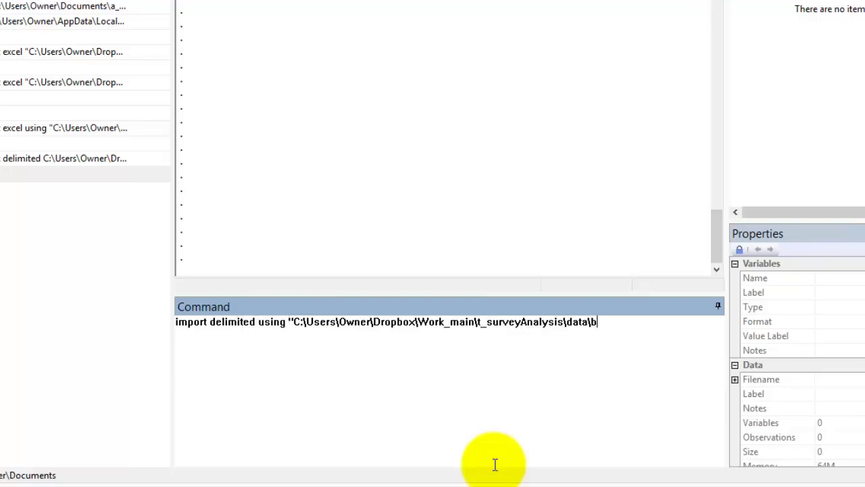
text(mi.csv", varnames(1))
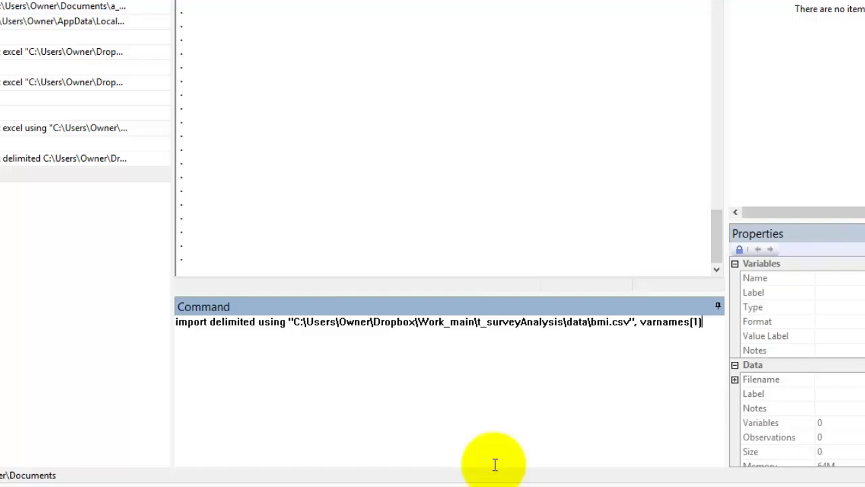
key(Return)
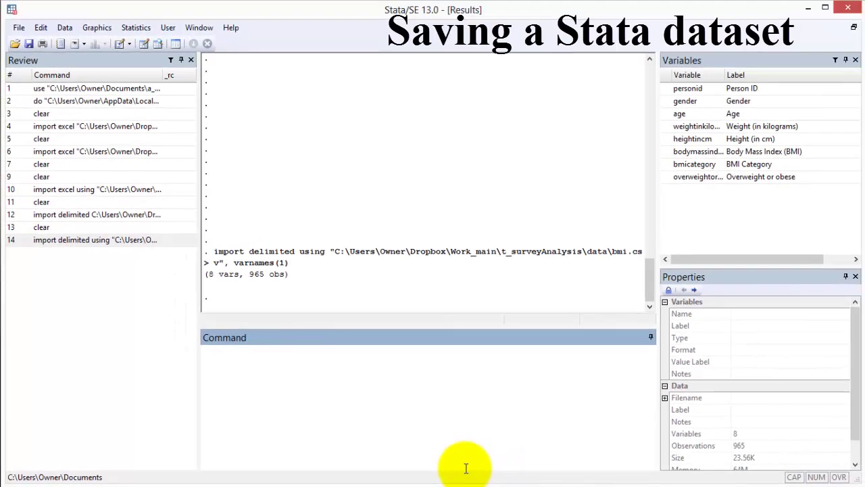
Save the imported data as newdataset via Save As
click(20, 27)
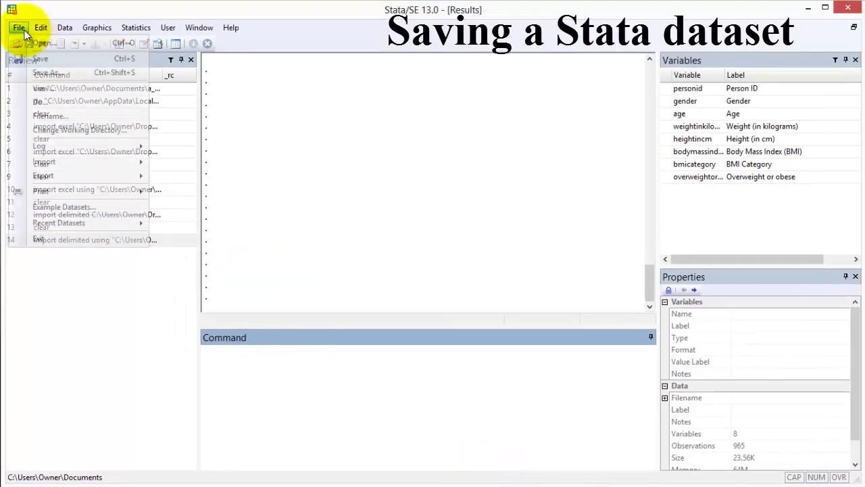
click(55, 60)
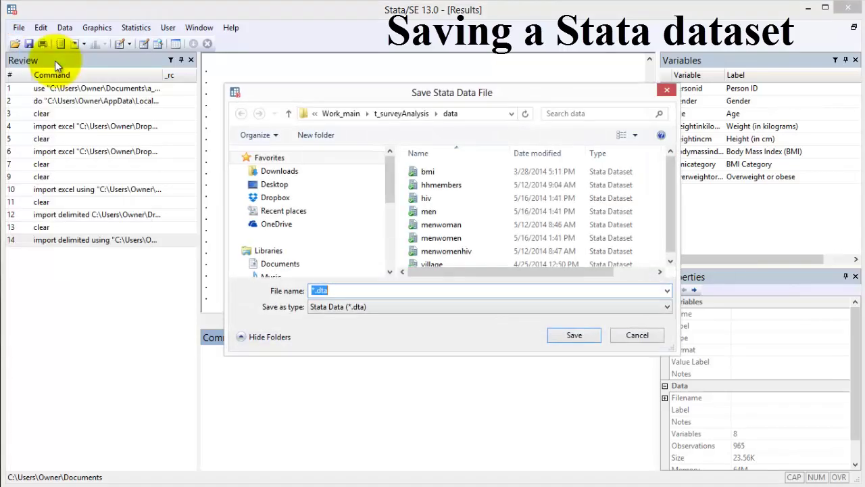
text(newdataset)
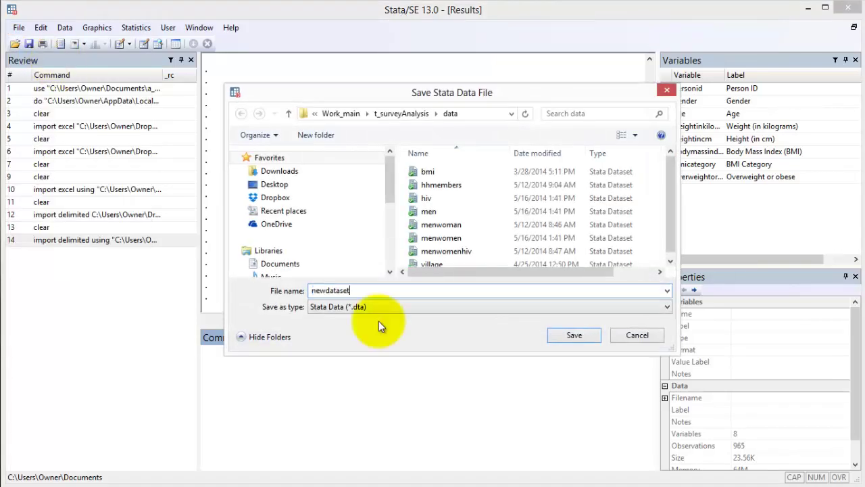
click(567, 334)
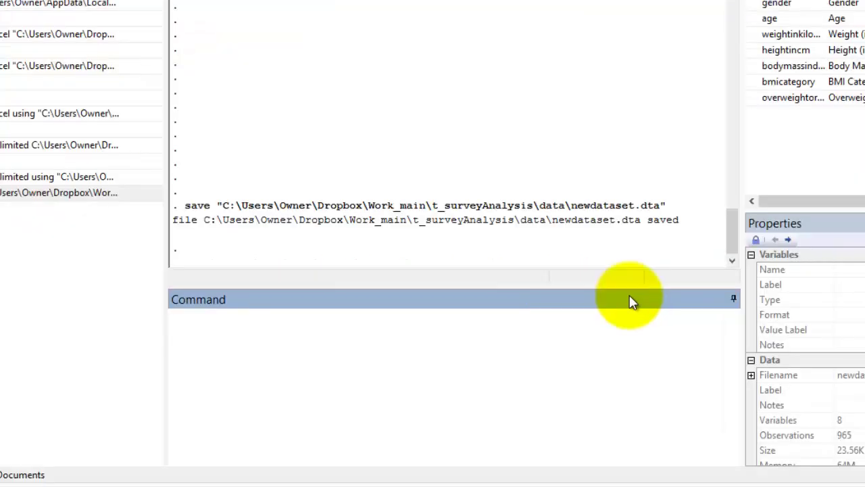
Save a copy as newdataset2.dta in the data folder with the replace option
text(save ")
key(ctrl+v)
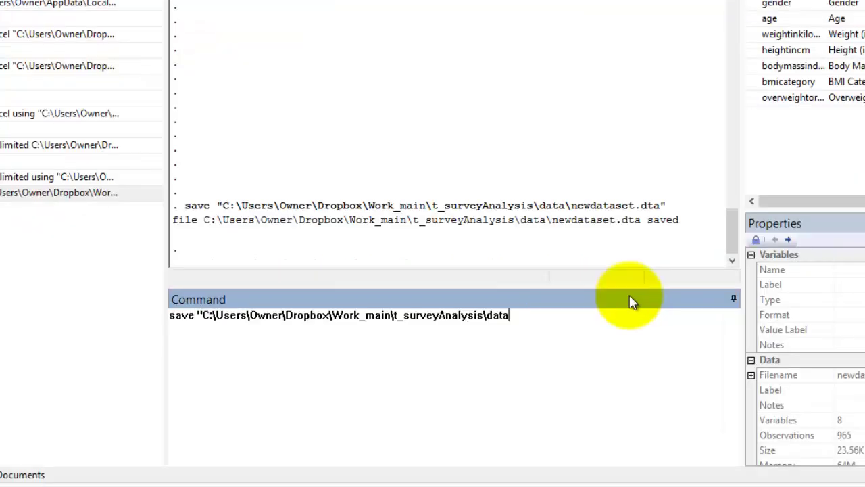
text(\newdataset2)
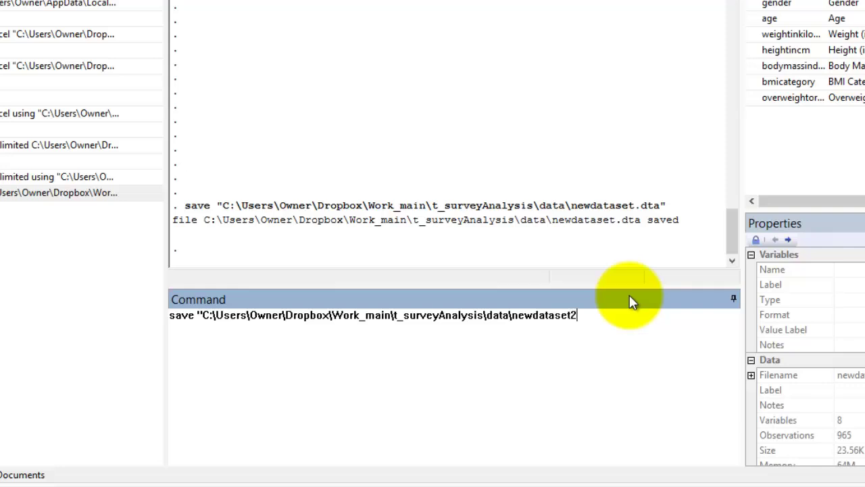
text(.dta", replace)
key(Return)
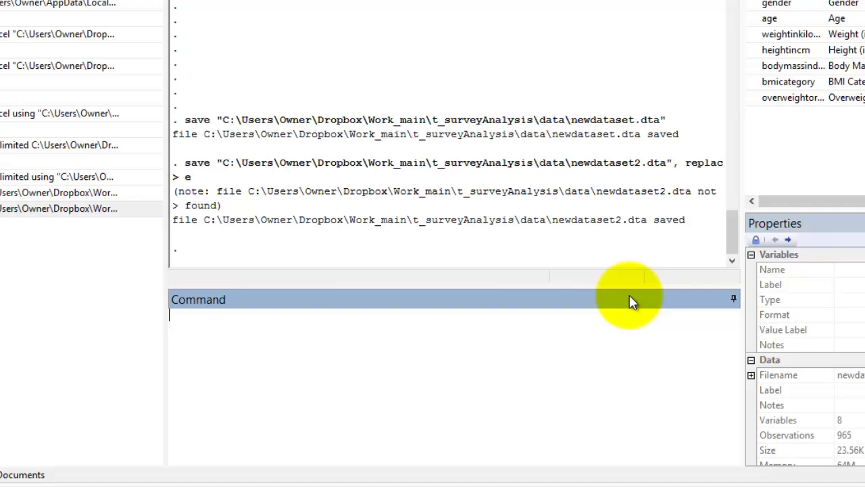
text(br)
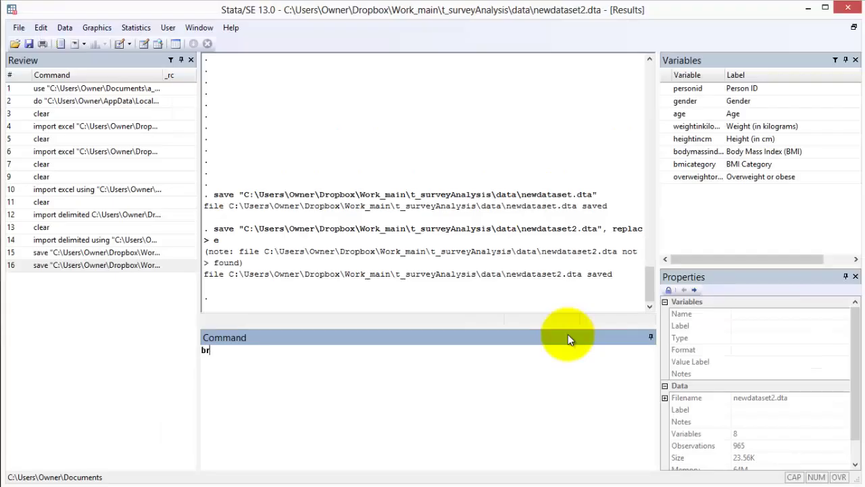
text(ow)
key(Return)
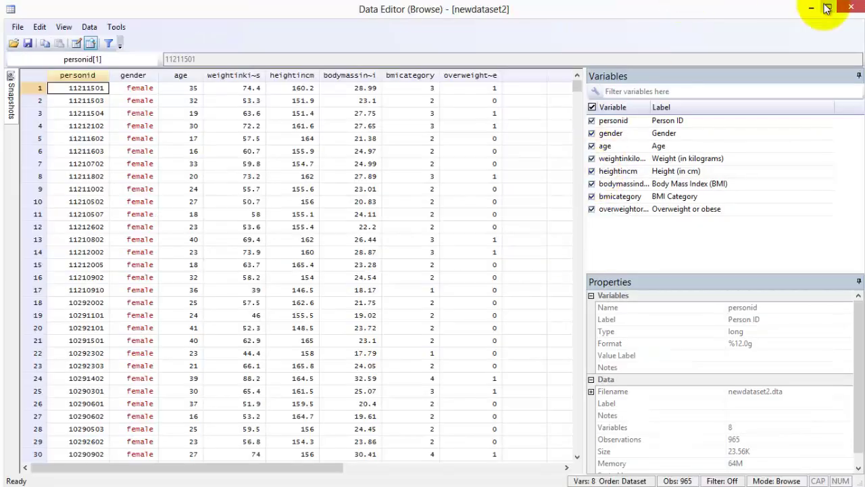
click(851, 9)
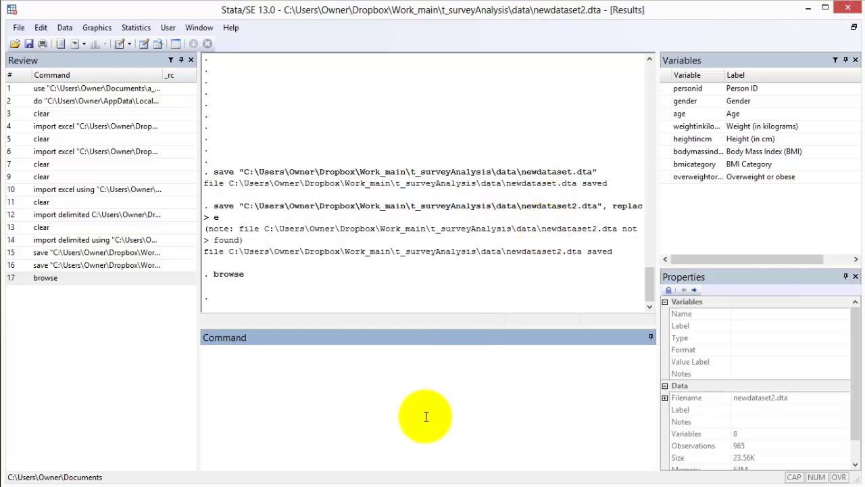
text(br age weight heigh)
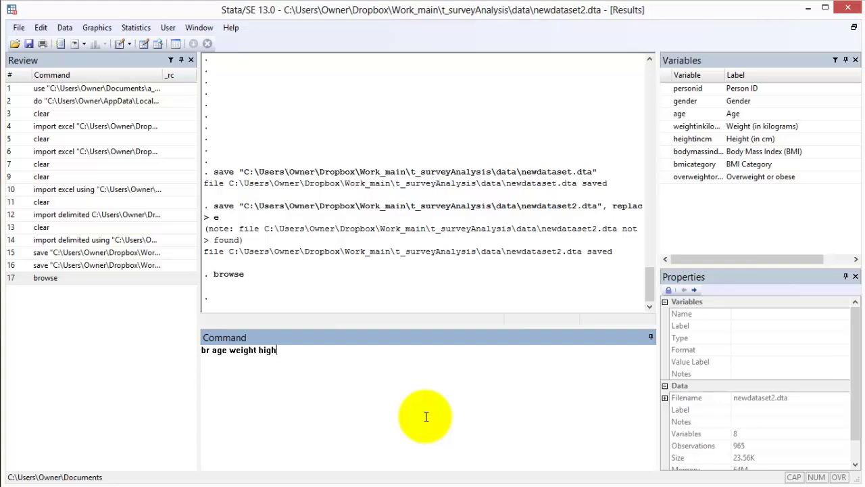
key(BackSpace)
key(BackSpace)
key(BackSpace)
text(eight)
key(Return)
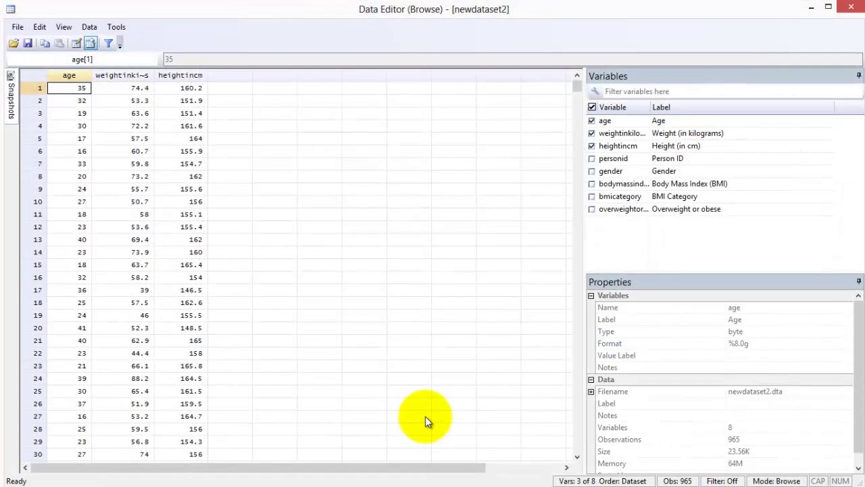
key(alt+F4)
Load rwkr61fl from the rwanda_2010 folder with use, replacing the BMI data, and browse it
text(use )
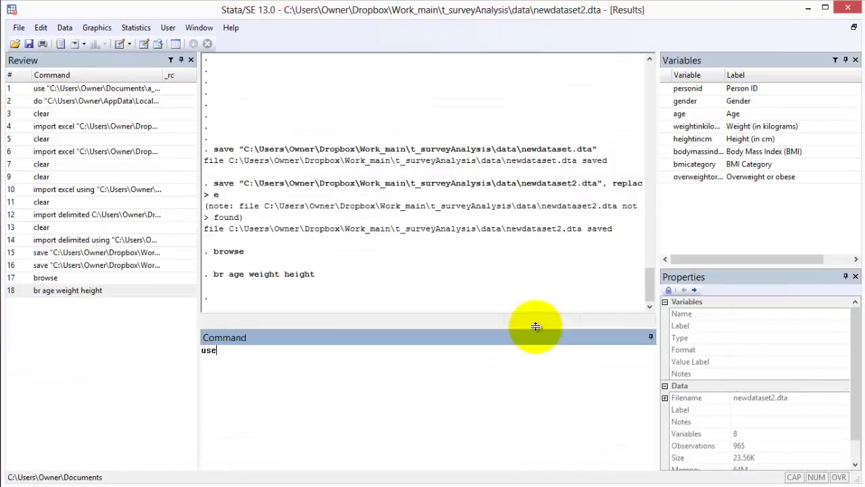
text(")
text(C:\Users\Owner\Documents\a_work\d_dhs\rwanda_2010)
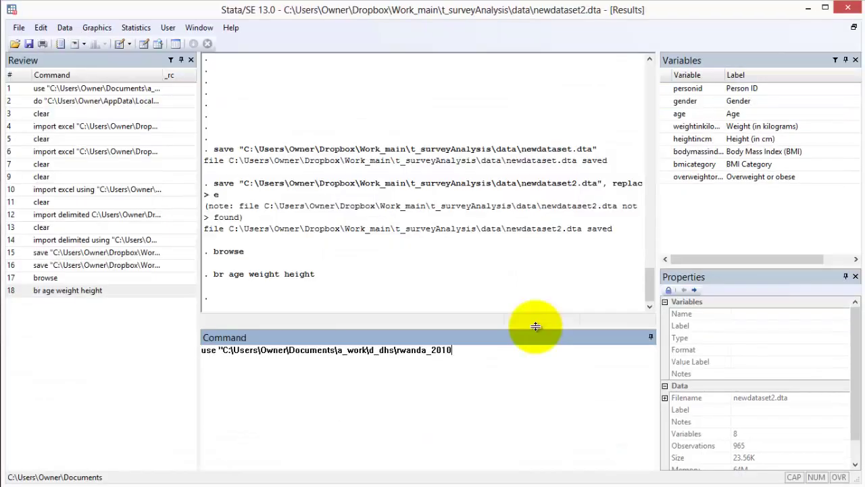
text(\rwkr61fl")
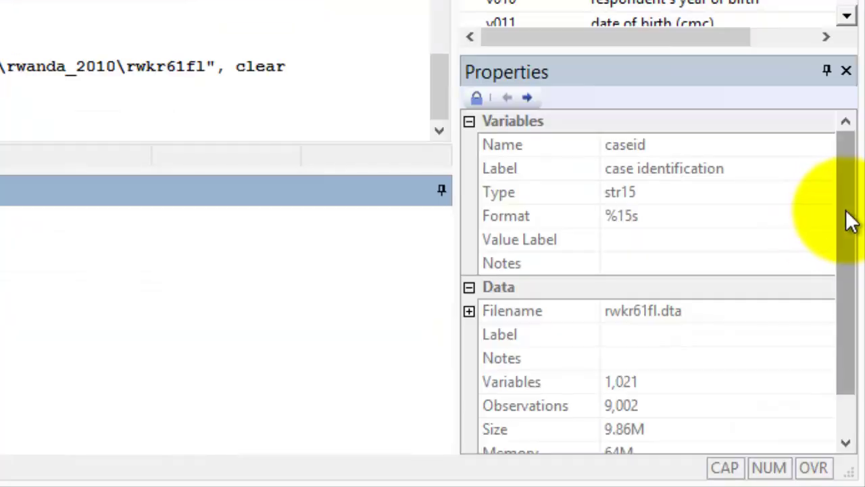
drag(855, 352, 856, 382)
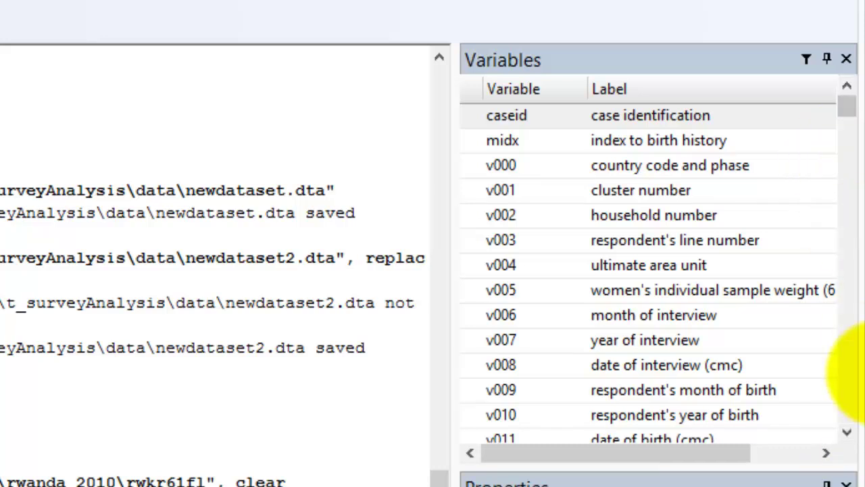
click(847, 432)
drag(846, 431, 847, 432)
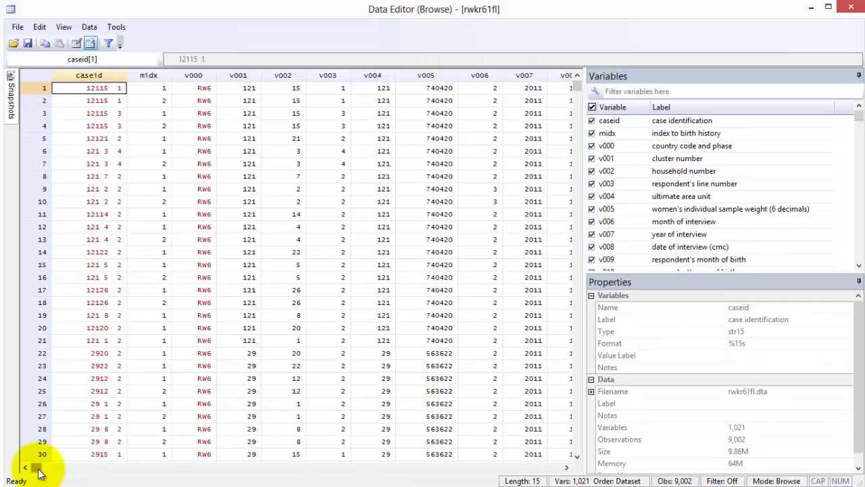
drag(37, 466, 177, 470)
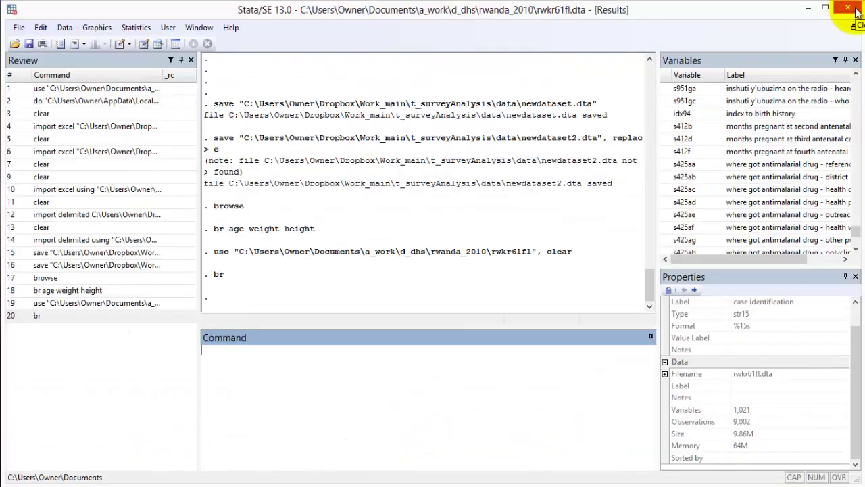
Describe all variables in the Rwanda dataset, paging through the full listing
text(describe)
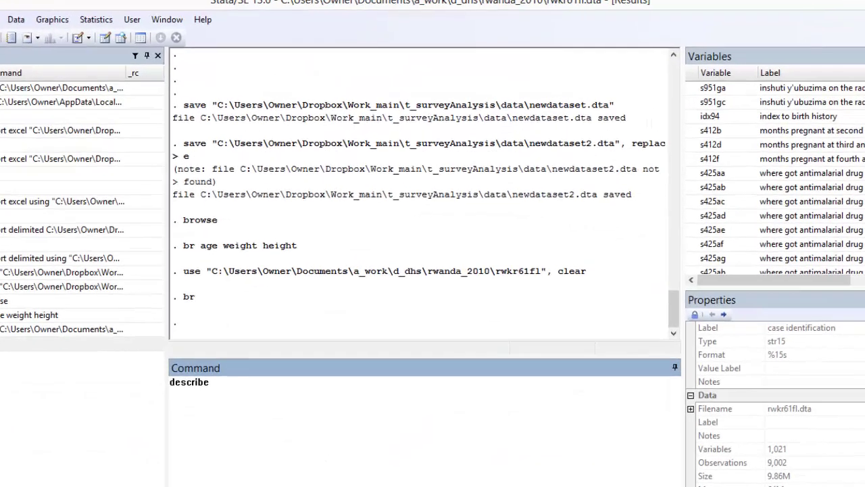
key(Return)
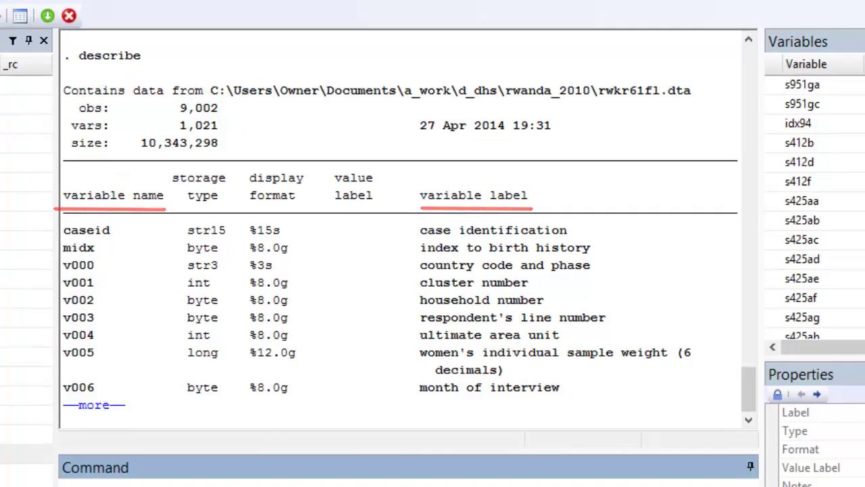
key(space)
key(space)
key(space)
key(space)
key(space)
key(space)
key(space)
key(space)
key(space)
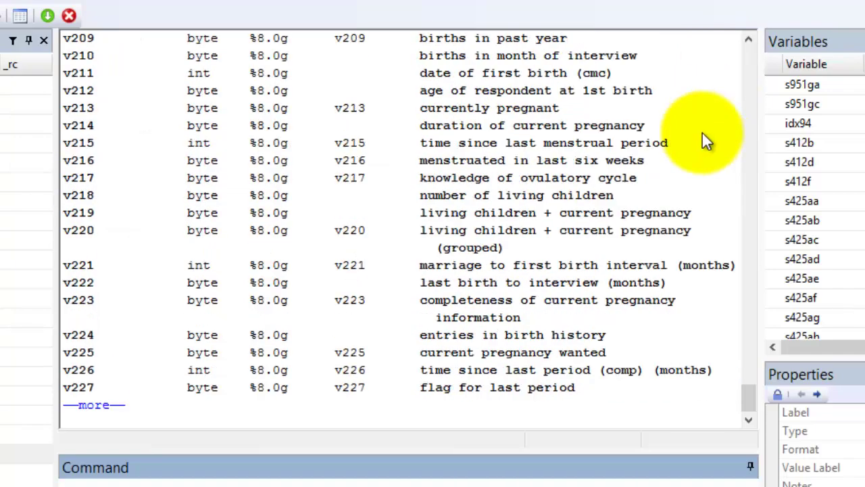
key(space)
key(space)
key(space)
key(space)
key(space)
key(space)
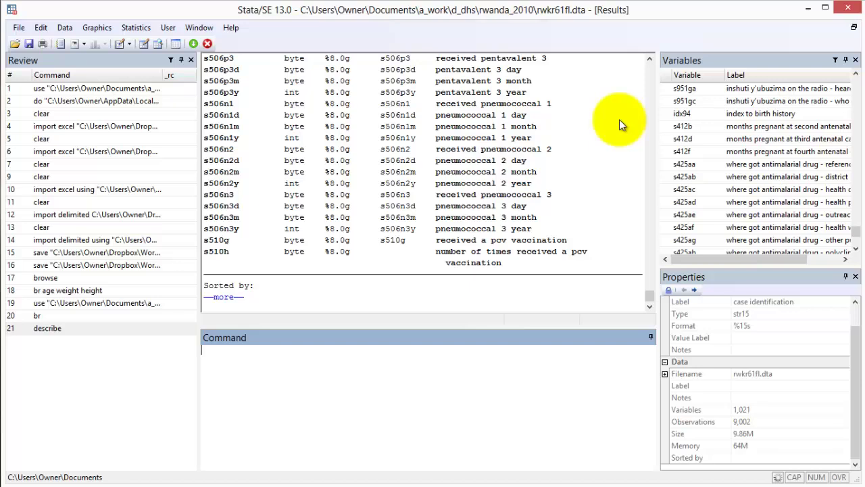
key(space)
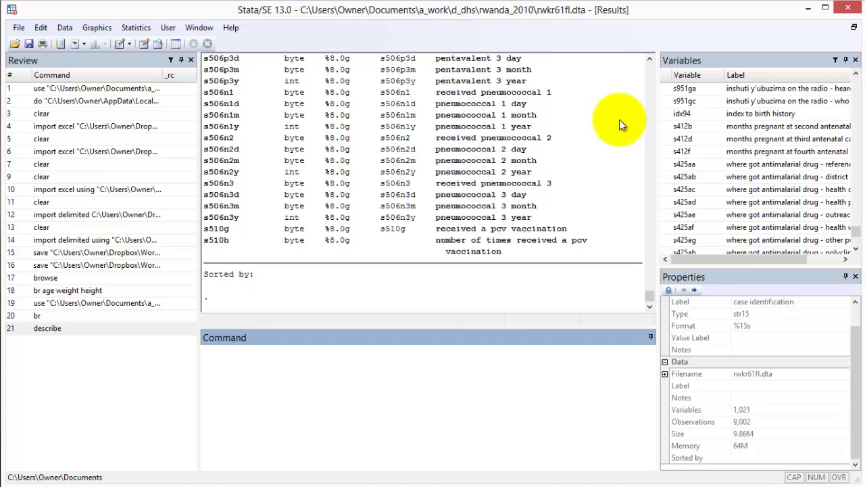
Run d b* to describe the bidx, bord and b0–b16 variables, scrolling through the output
text(d b*)
key(Return)
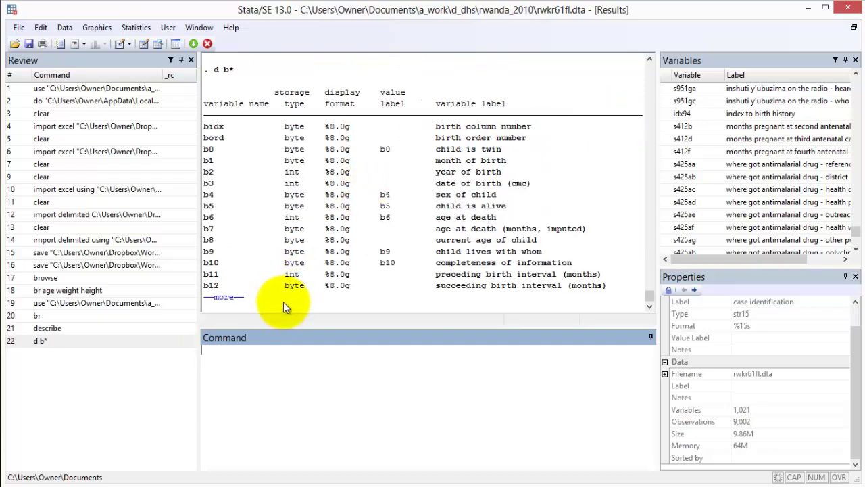
click(226, 300)
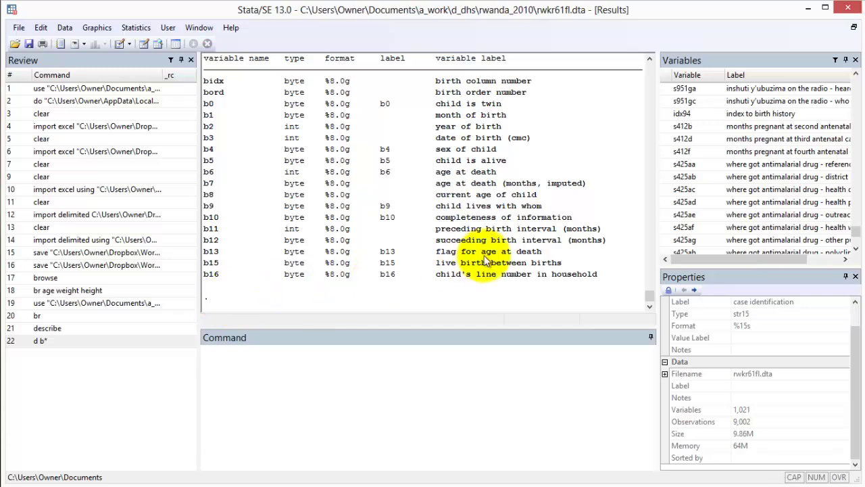
click(649, 61)
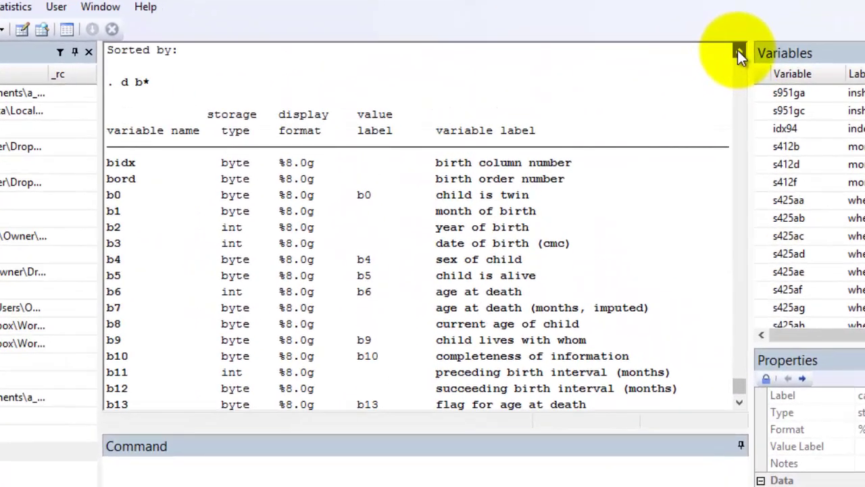
click(740, 54)
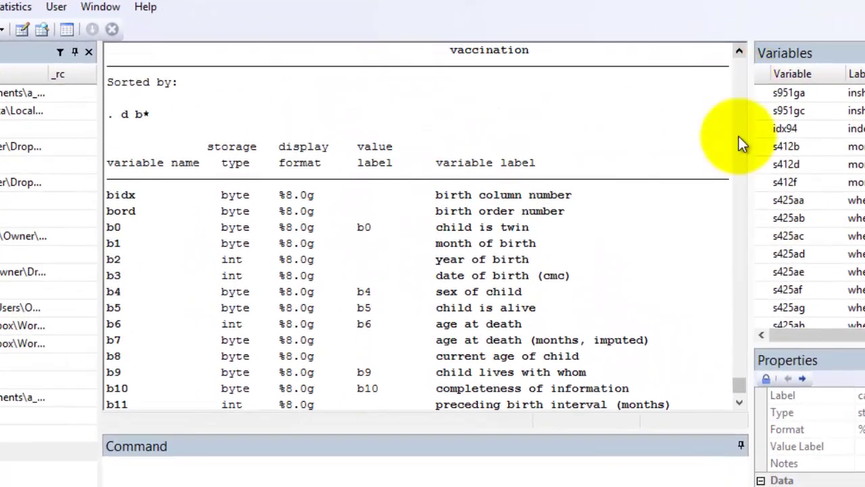
drag(736, 388, 738, 397)
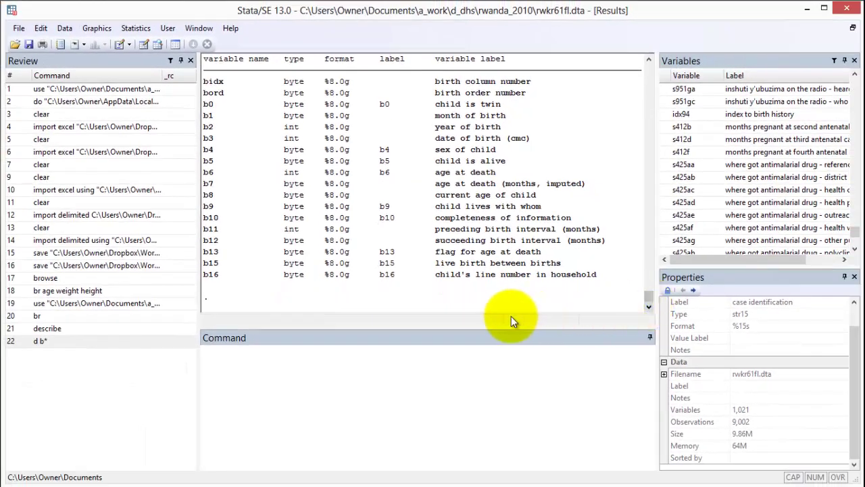
click(458, 387)
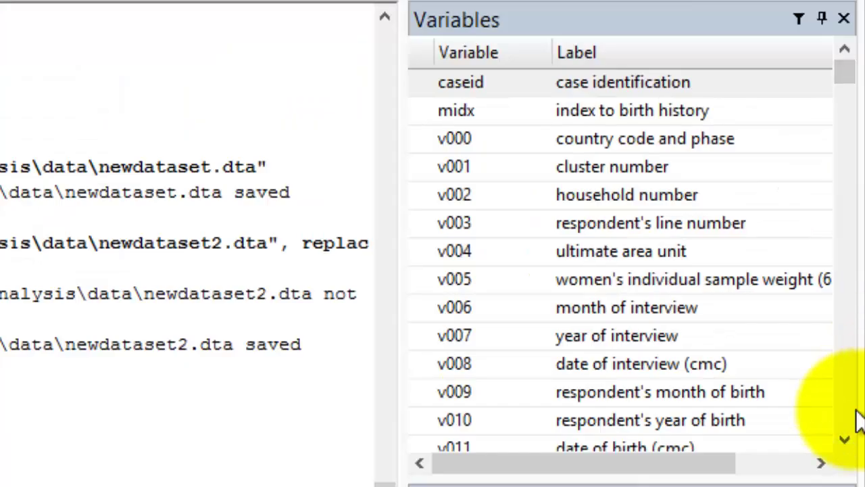
click(847, 438)
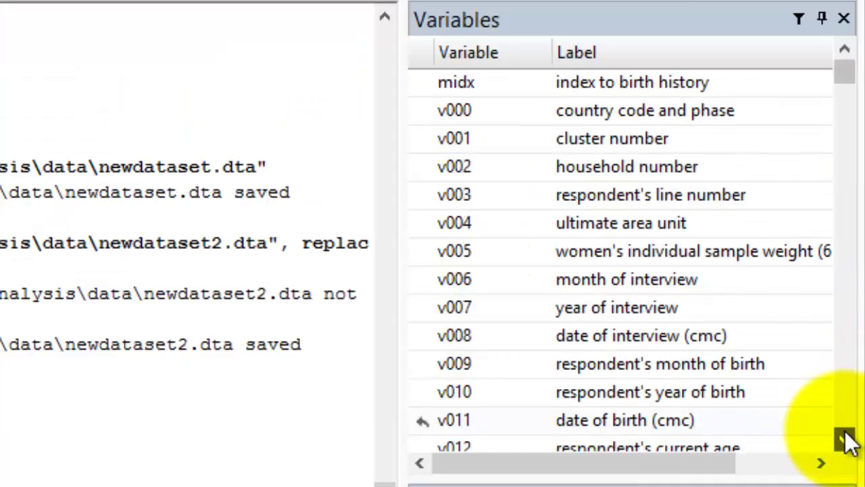
drag(846, 438, 847, 438)
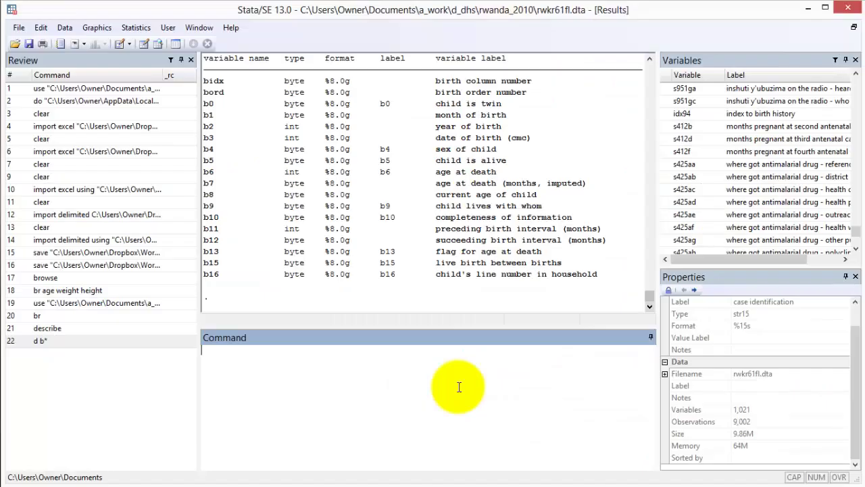
Run lookfor dpt to list h3 through h7y, and enlarge the Results window
text(lookfor dpt)
key(Return)
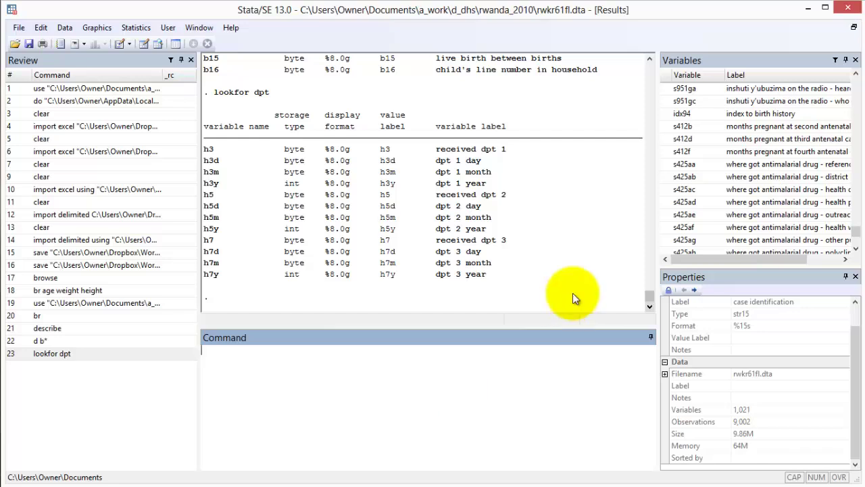
click(650, 59)
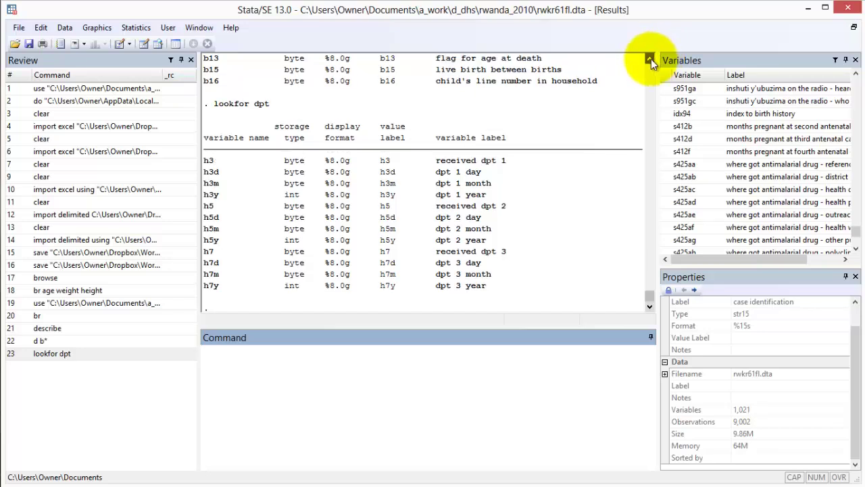
drag(651, 59, 650, 59)
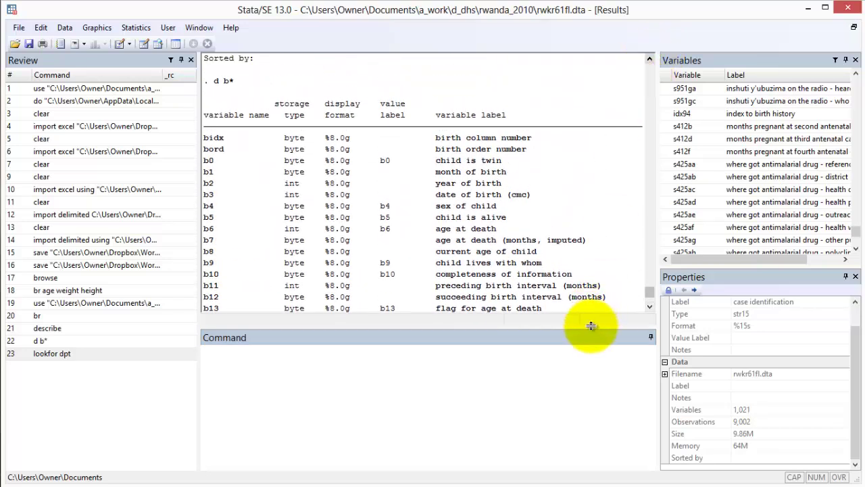
drag(591, 327, 588, 428)
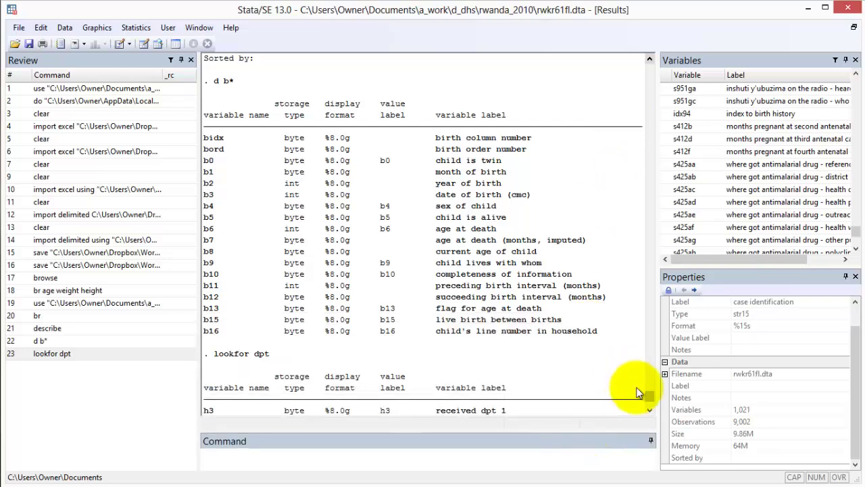
click(649, 411)
drag(649, 410, 649, 410)
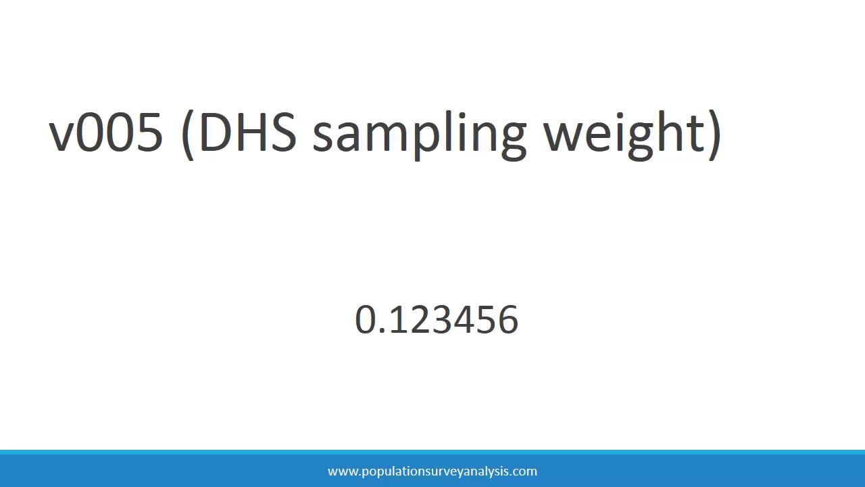
Advance the v005 slide to show 0.123456 × 1,000,000 = 123,456
key(Right)
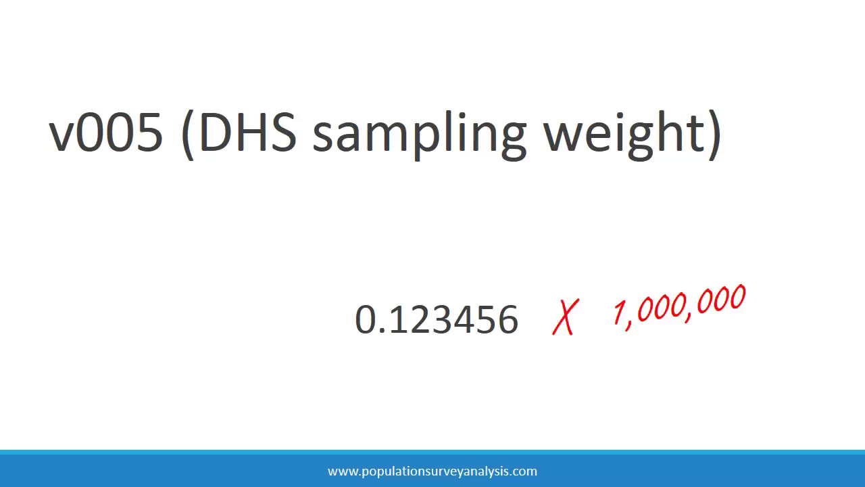
key(Right)
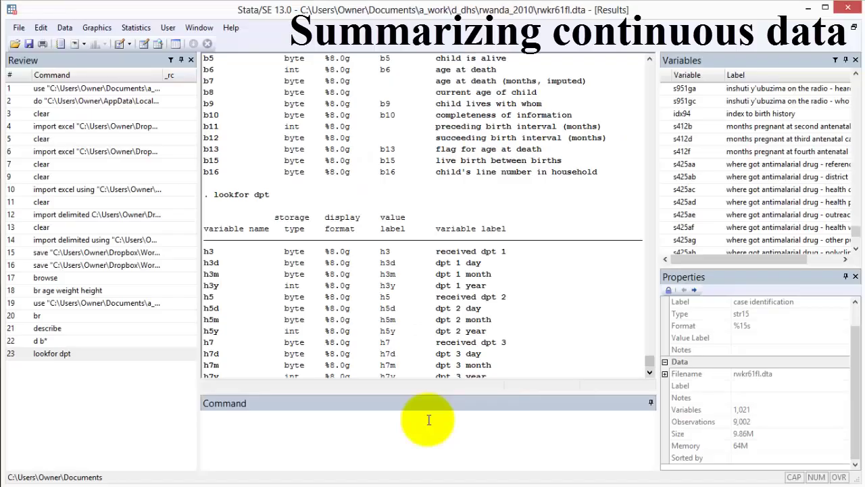
Plot h7y (DPT 3 year) as a histogram, then redraw it with width(1) bins
click(409, 440)
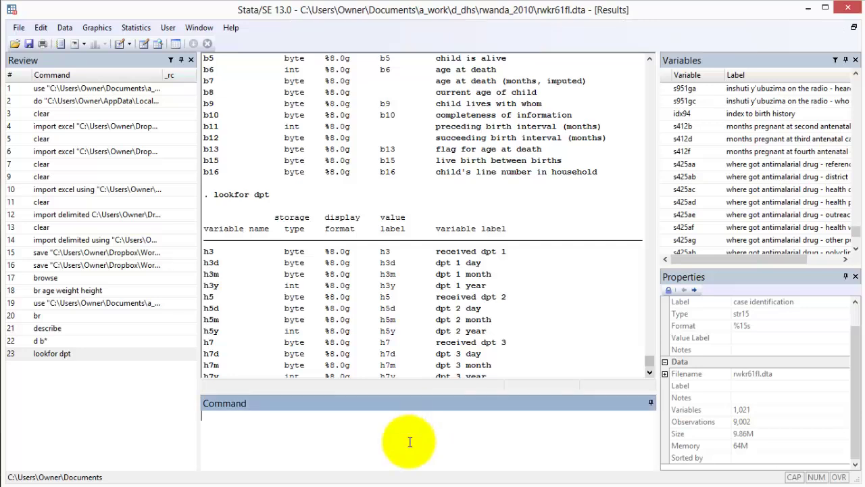
text(hist h7y)
key(Return)
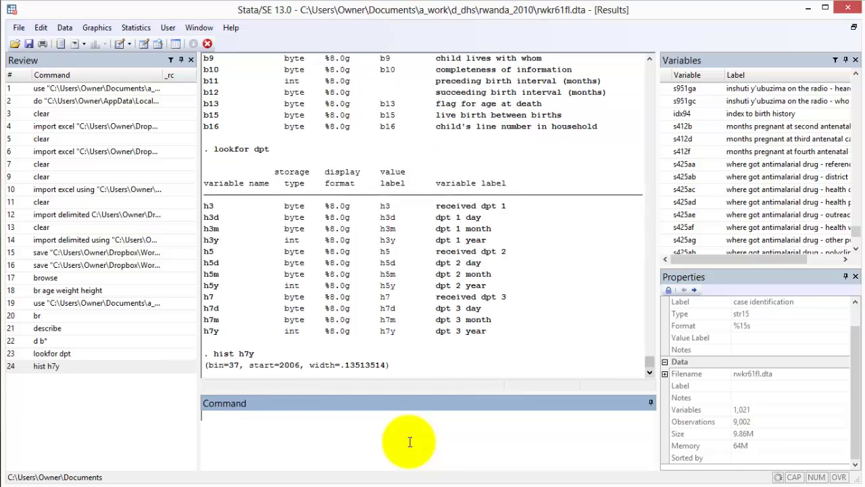
drag(433, 64, 419, 47)
click(352, 431)
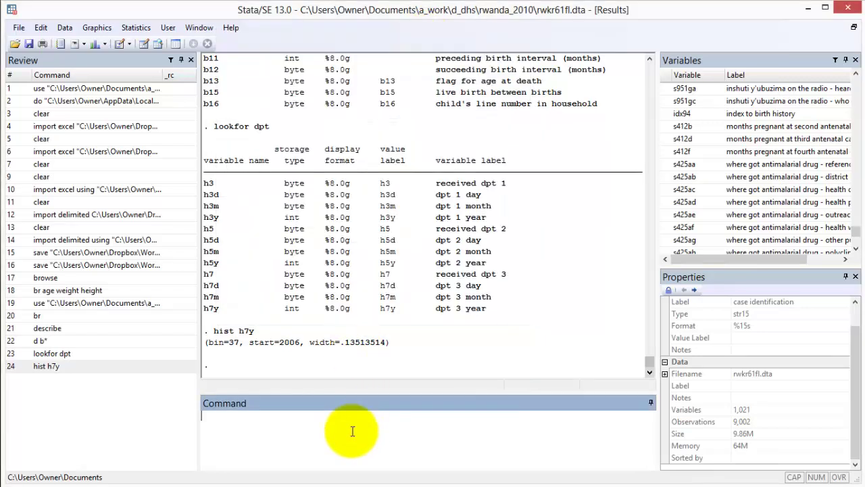
text(hist h7y, width(1))
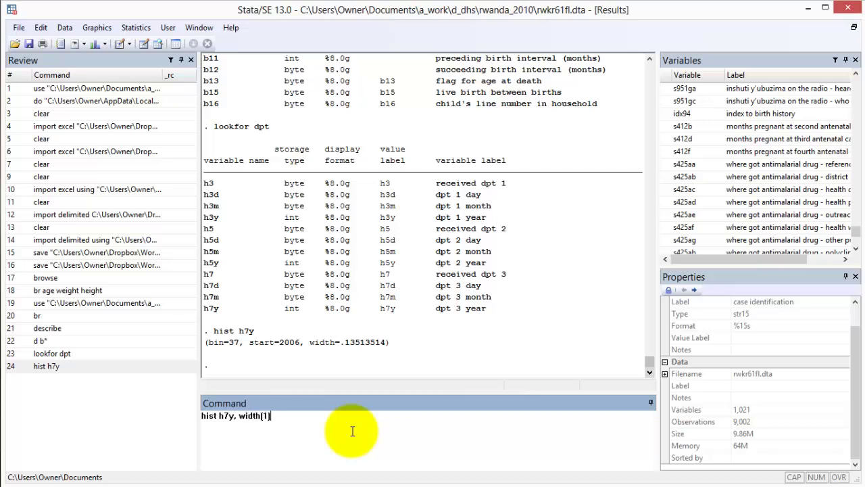
key(Return)
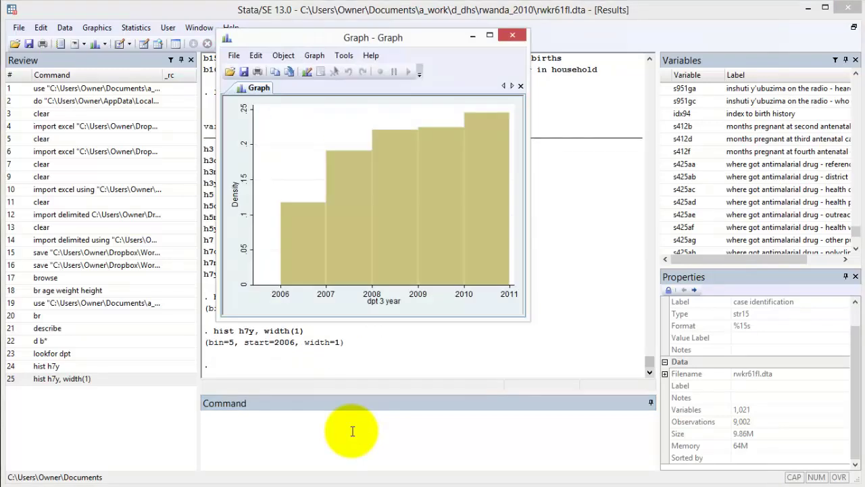
Summarize h7y: 5,795 observations, mean 2008.297, range 2006–2011
click(352, 431)
text(summar)
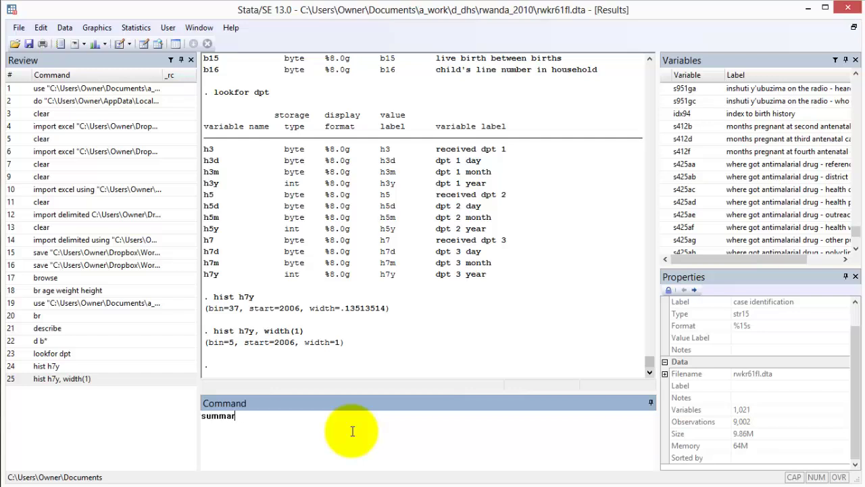
text(ize h7y)
key(Return)
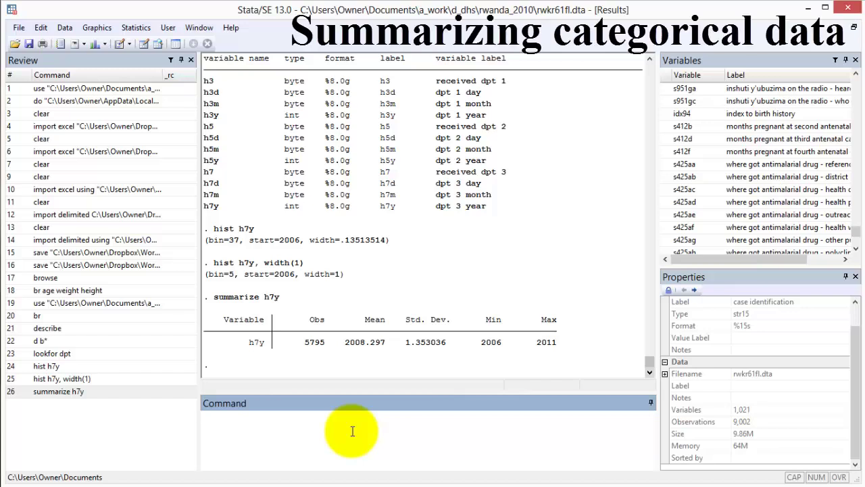
Tabulate h7 with missing values, then show its value labels with labelbook and label list
text(tab)
text( h)
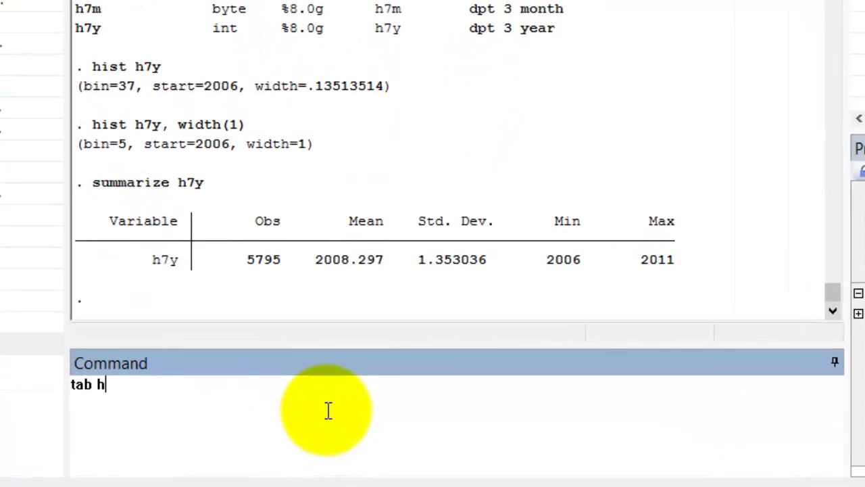
text(7, m)
key(Return)
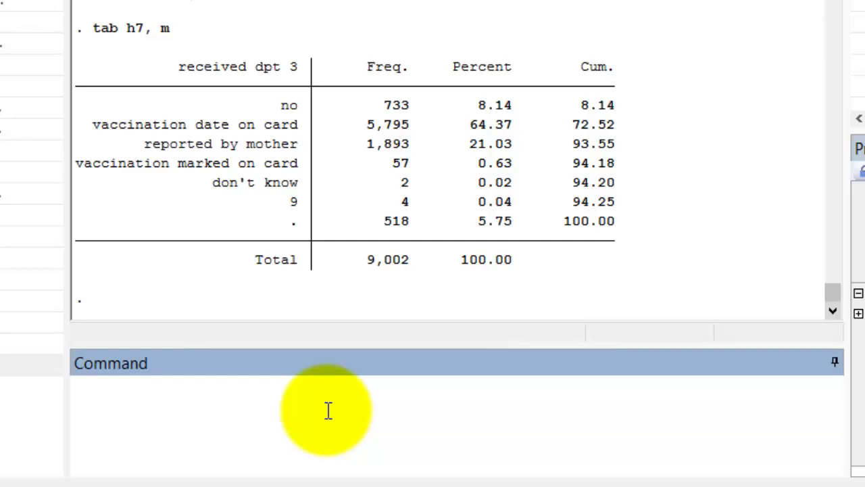
text(labelboo)
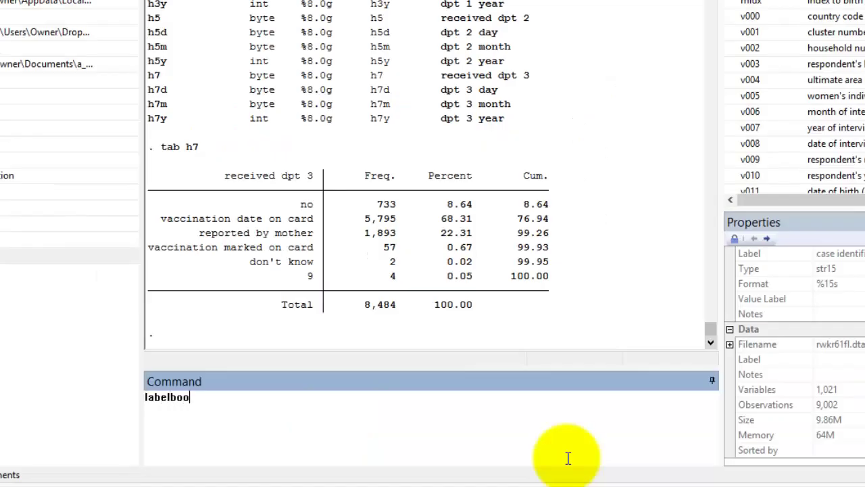
text(k h7)
key(Return)
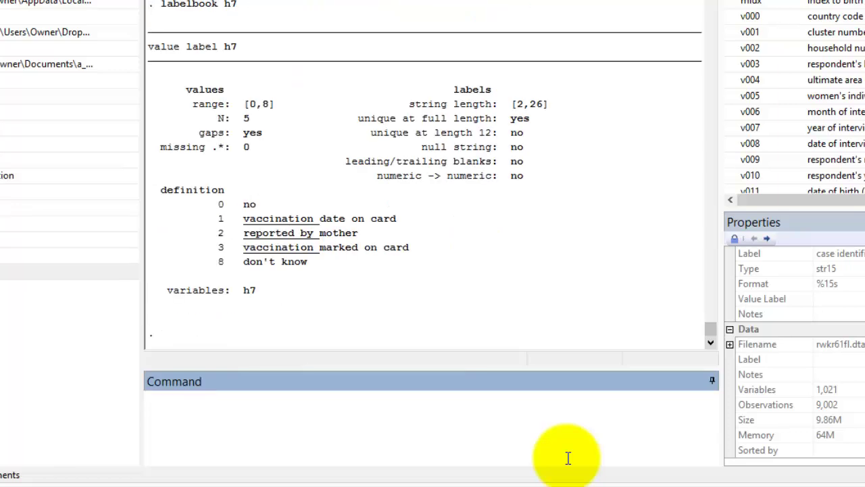
text(label list h7)
key(Return)
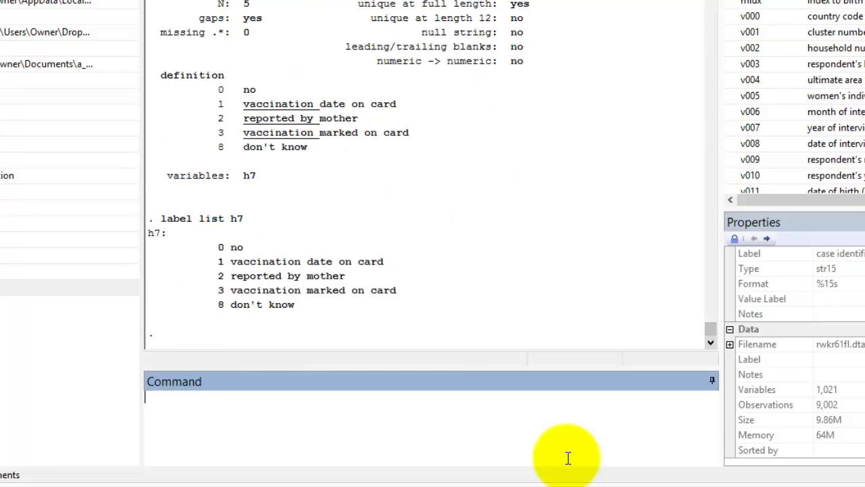